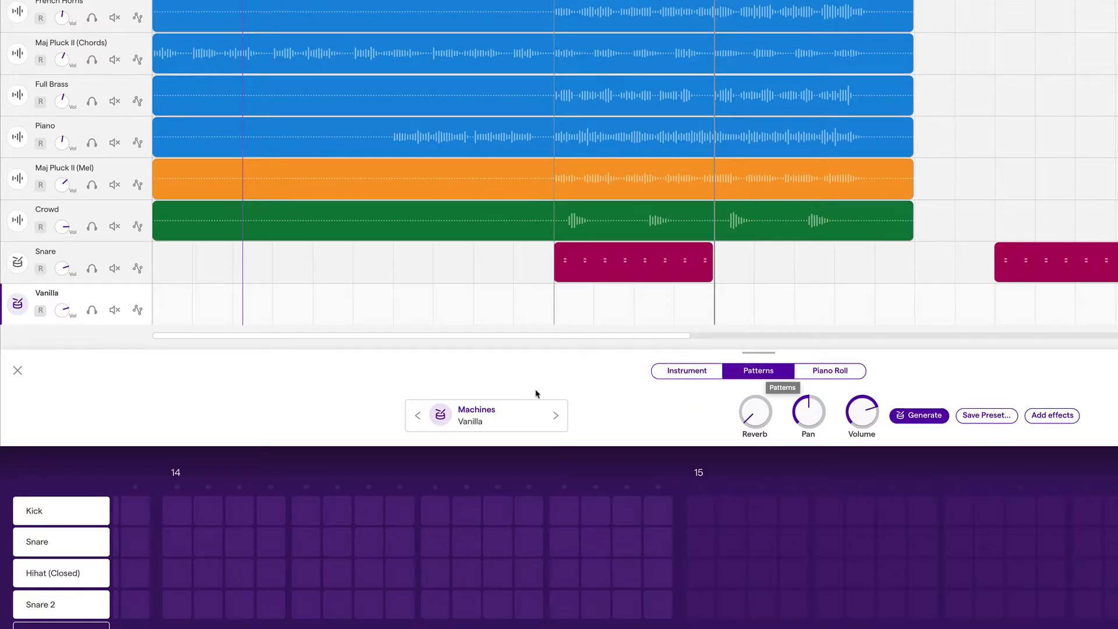
- Load the Purple Kit preset from the Machines drums onto the Vanilla drum track
left_click(503, 416)
scroll(886, 272, "up", 5)
scroll(886, 272, "up", 3)
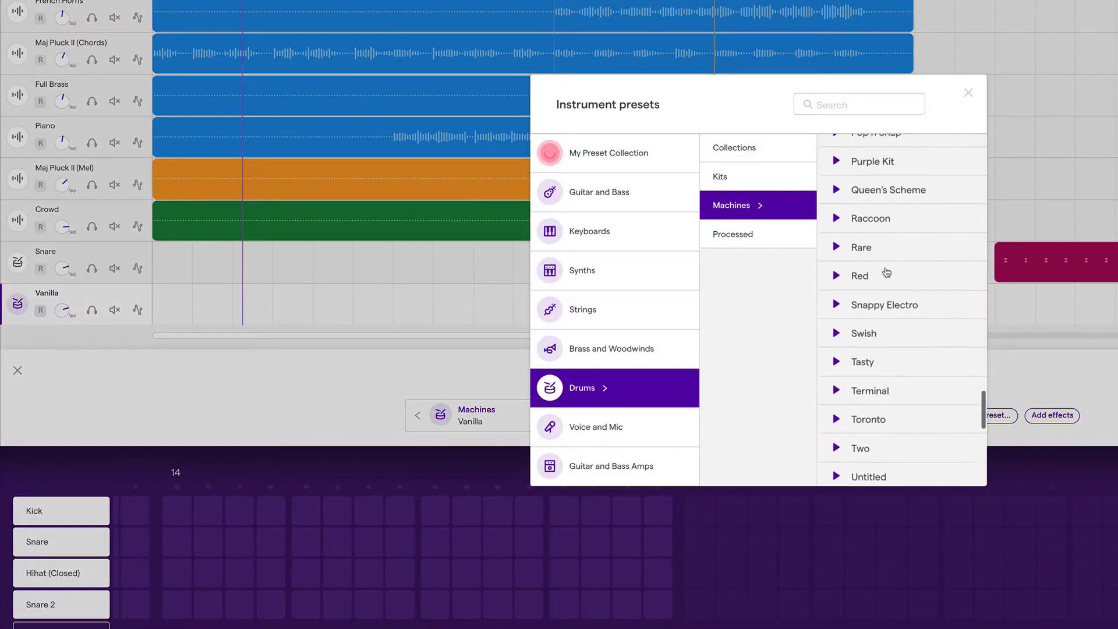
left_click(889, 168)
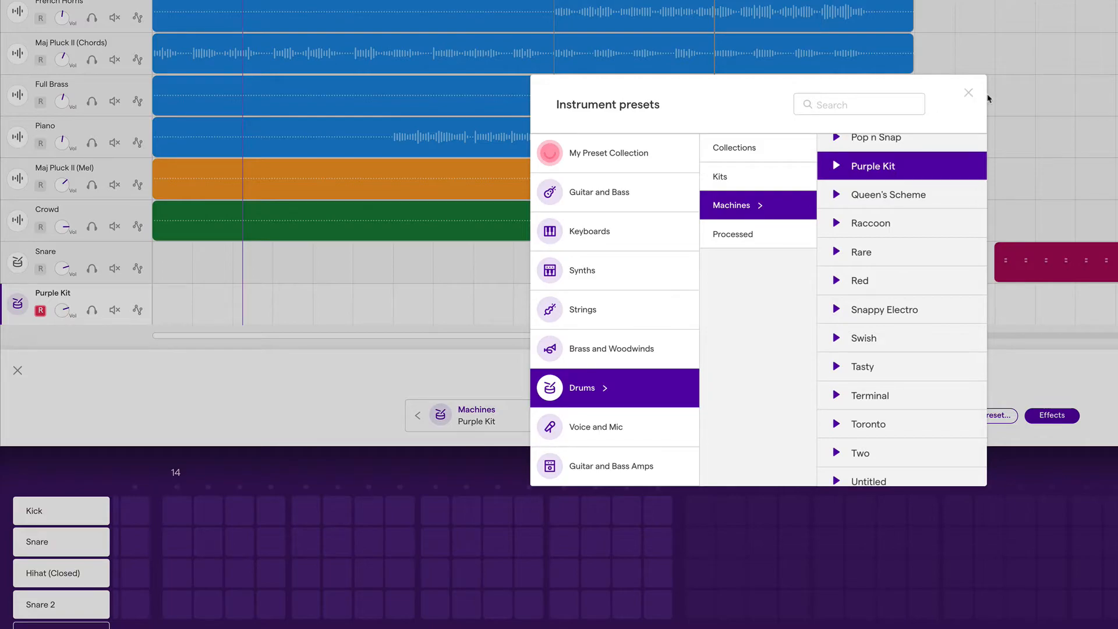
left_click(969, 93)
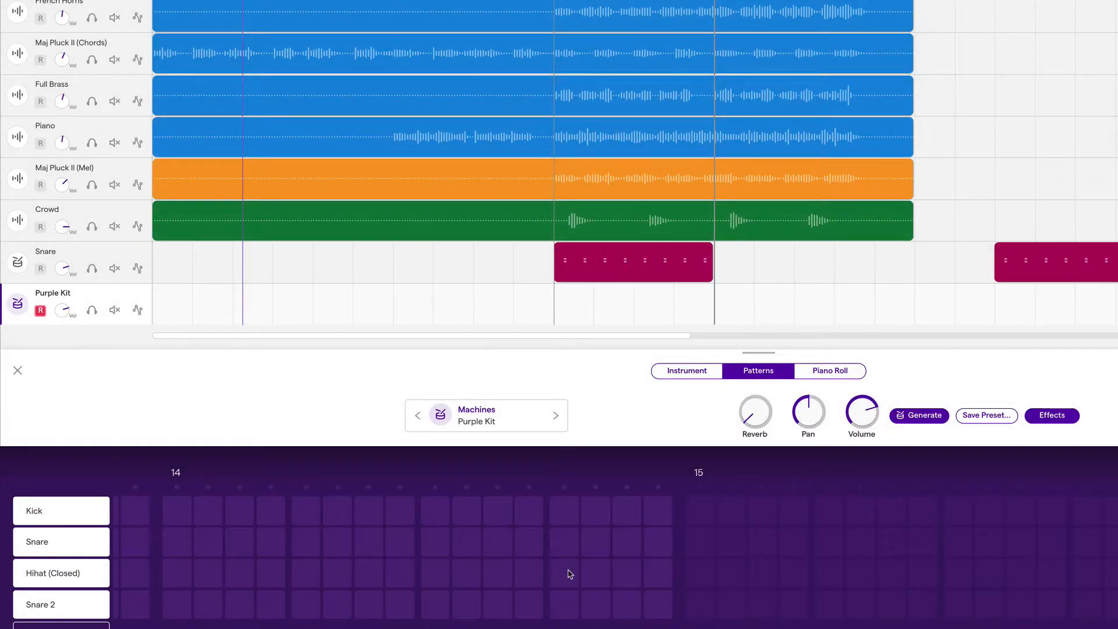
- Add a kick hit on beat 1 of each of measures 11, 12, 13 and 14 in the drum pattern
scroll(570, 575, "left", 12)
scroll(570, 575, "left", 10)
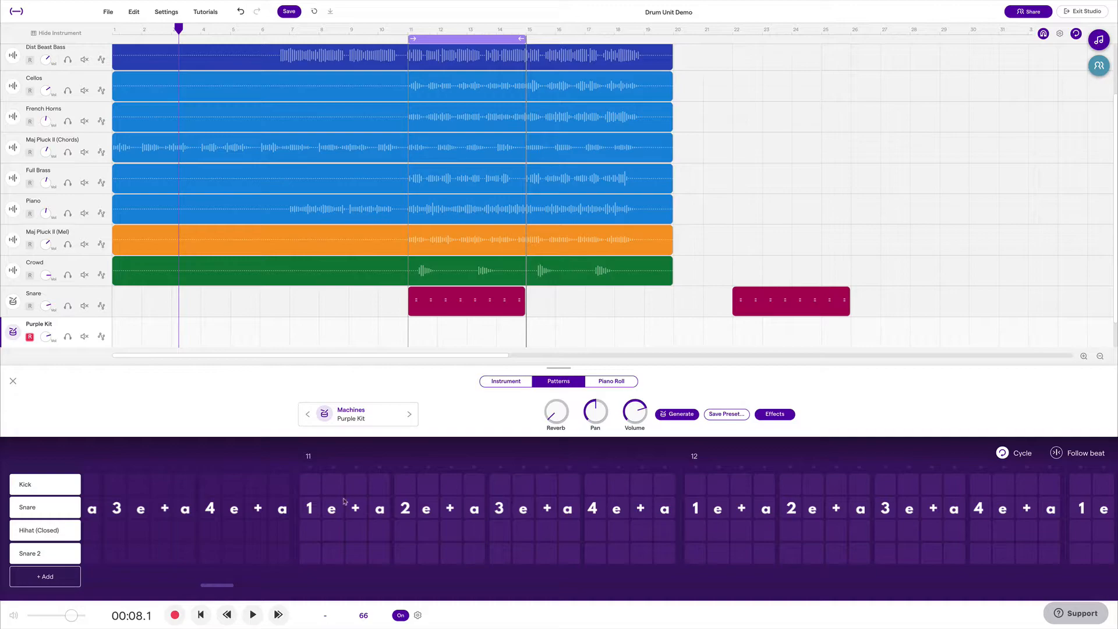
left_click(309, 485)
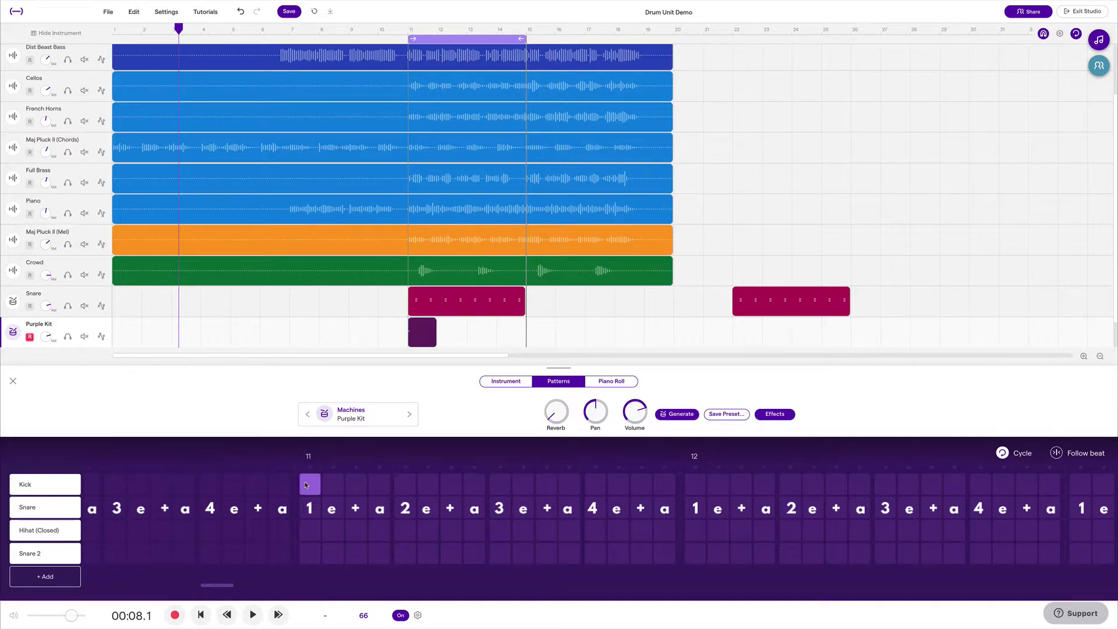
left_click(695, 484)
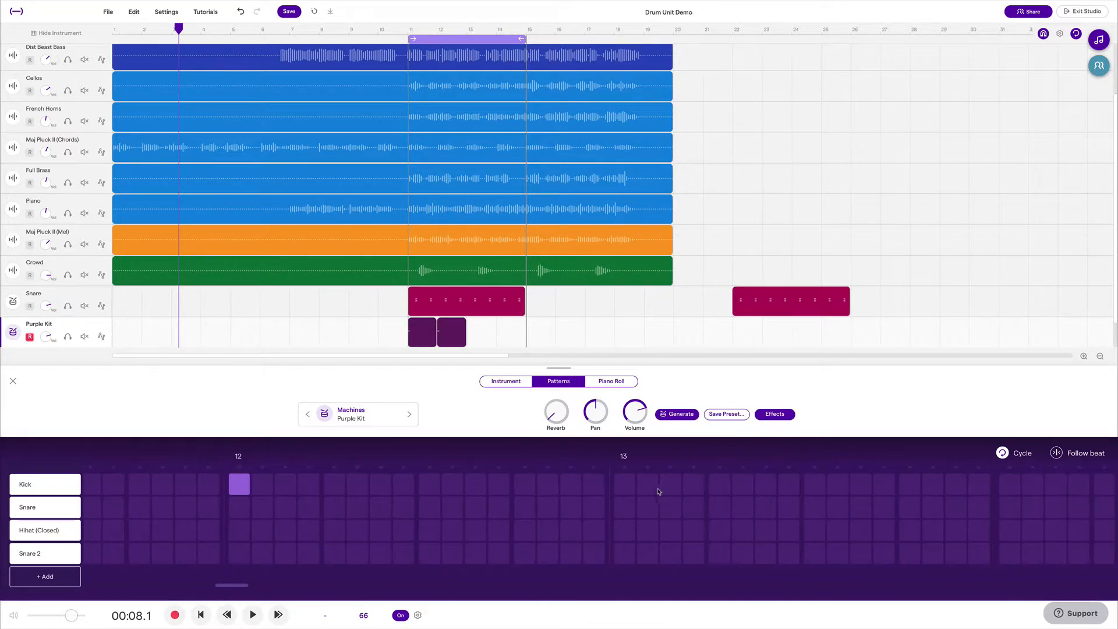
left_click(616, 489)
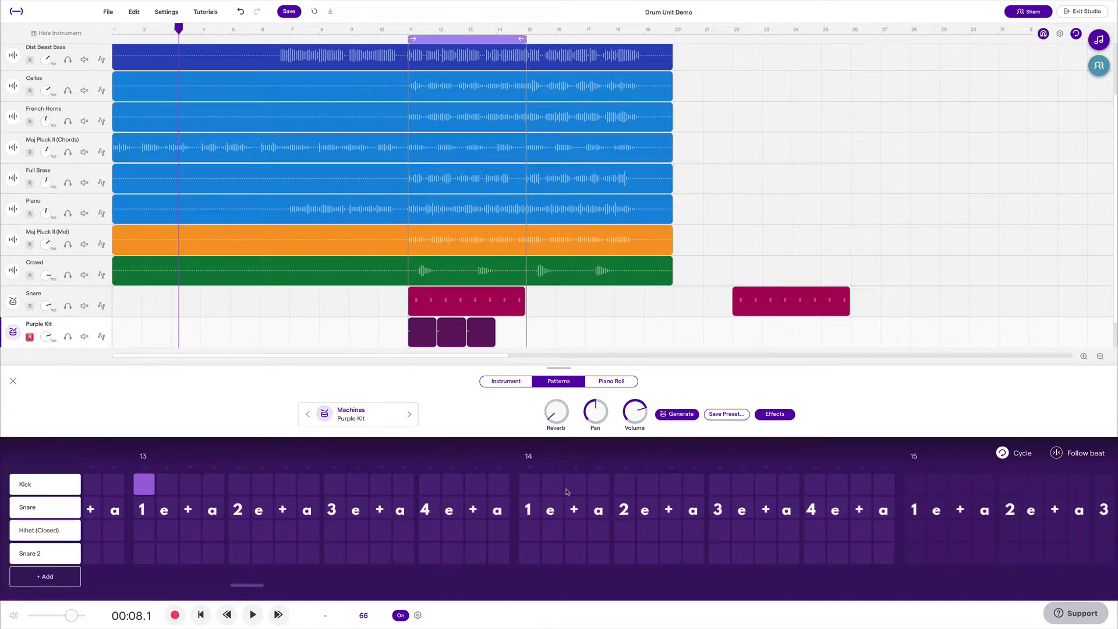
left_click(536, 489)
- Add a kick hit on the "and" of beat 2 in each of measures 11 through 14
scroll(538, 492, "left", 8)
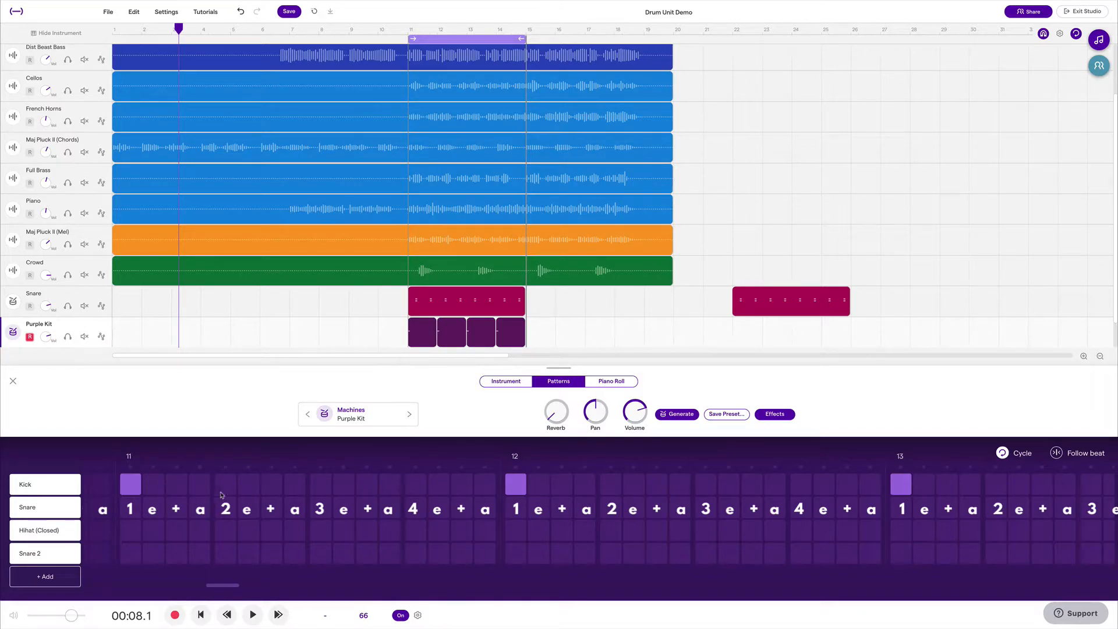
left_click(271, 490)
left_click(654, 488)
scroll(653, 490, "right", 10)
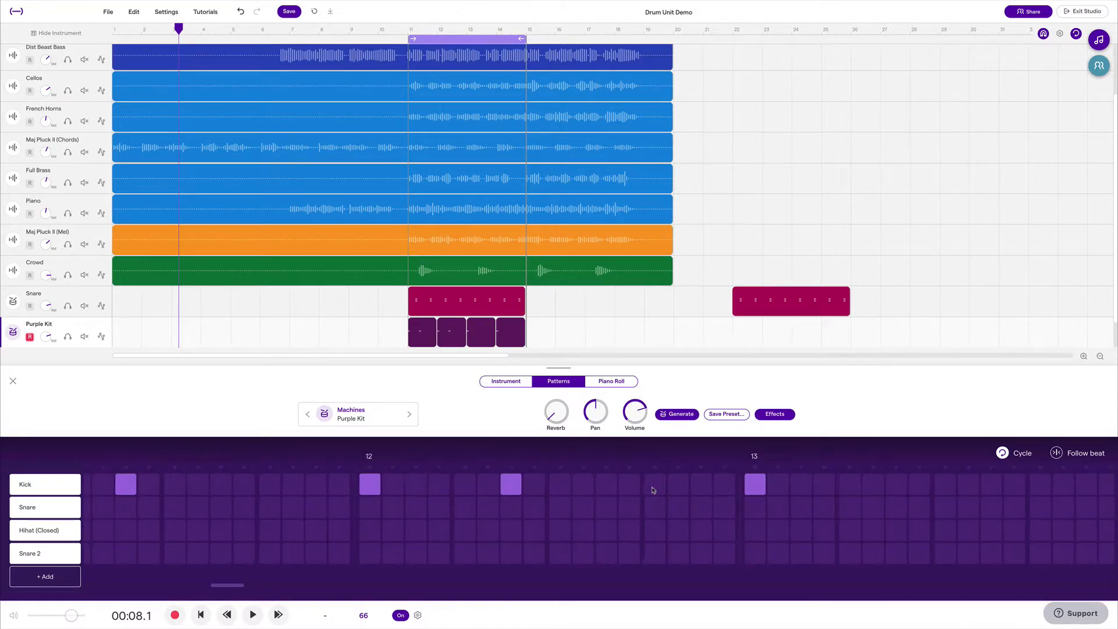
left_click(321, 487)
left_click(709, 488)
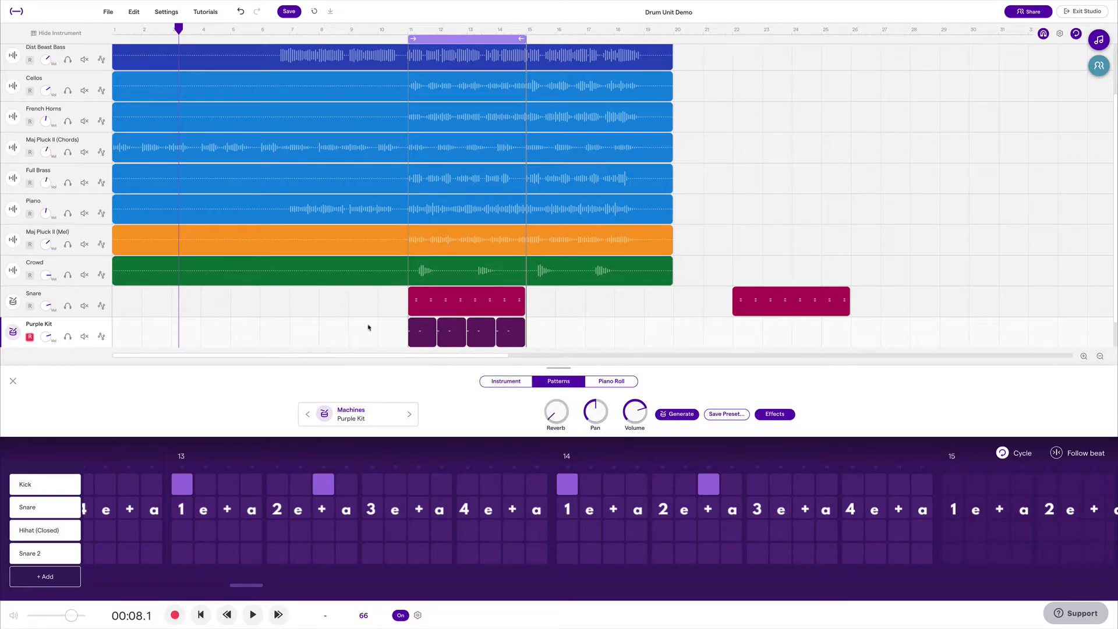
- Merge the four one-measure Purple Kit regions into a single region
scroll(371, 331, "down", 1)
left_click_drag(371, 331, 528, 330)
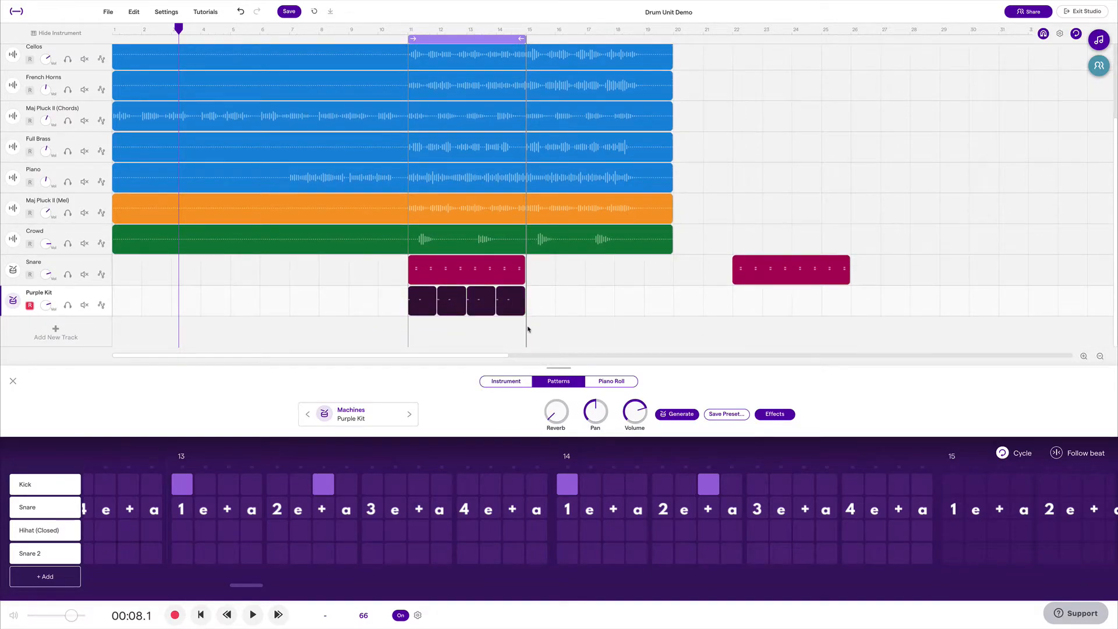
left_click(133, 16)
left_click(166, 98)
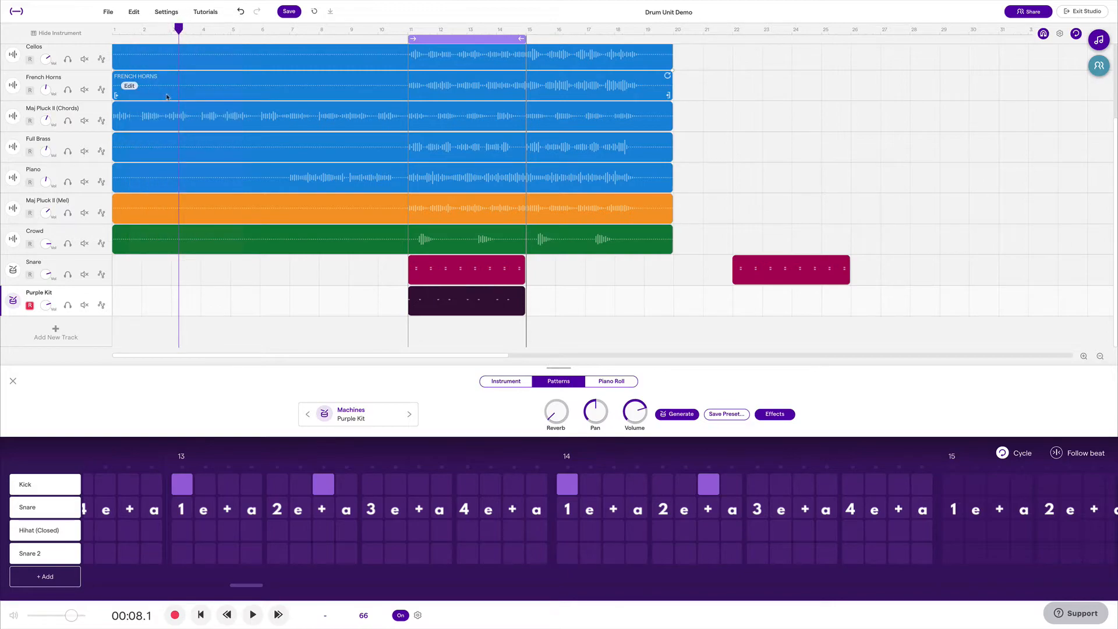
- Change the Purple Kit track's color to the magenta of the Snare track
right_click(104, 296)
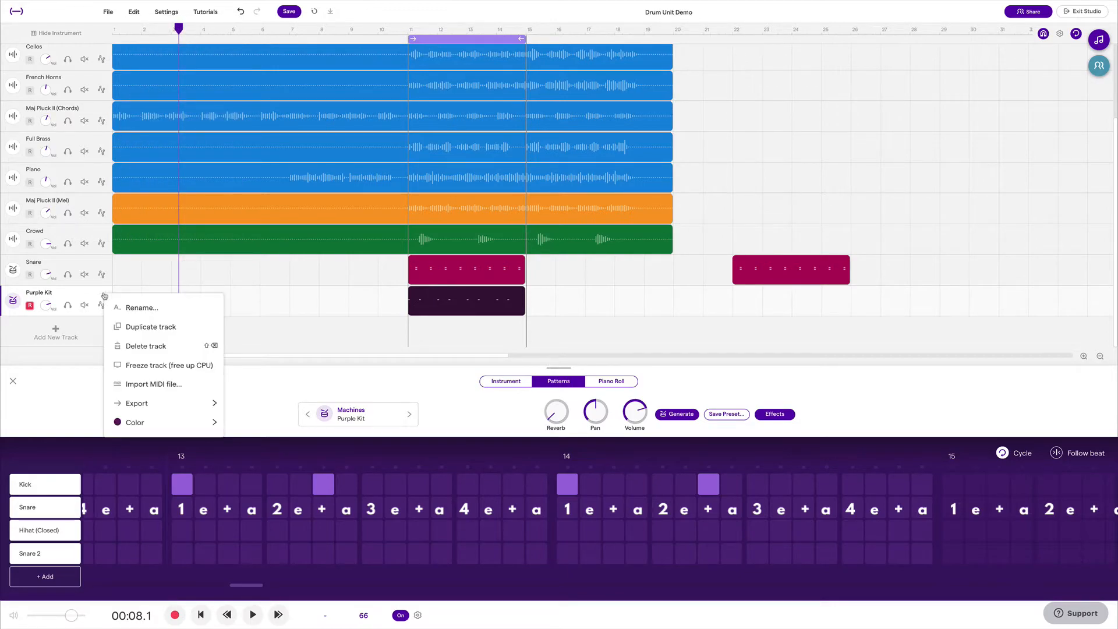
mouse_move(150, 430)
left_click(254, 425)
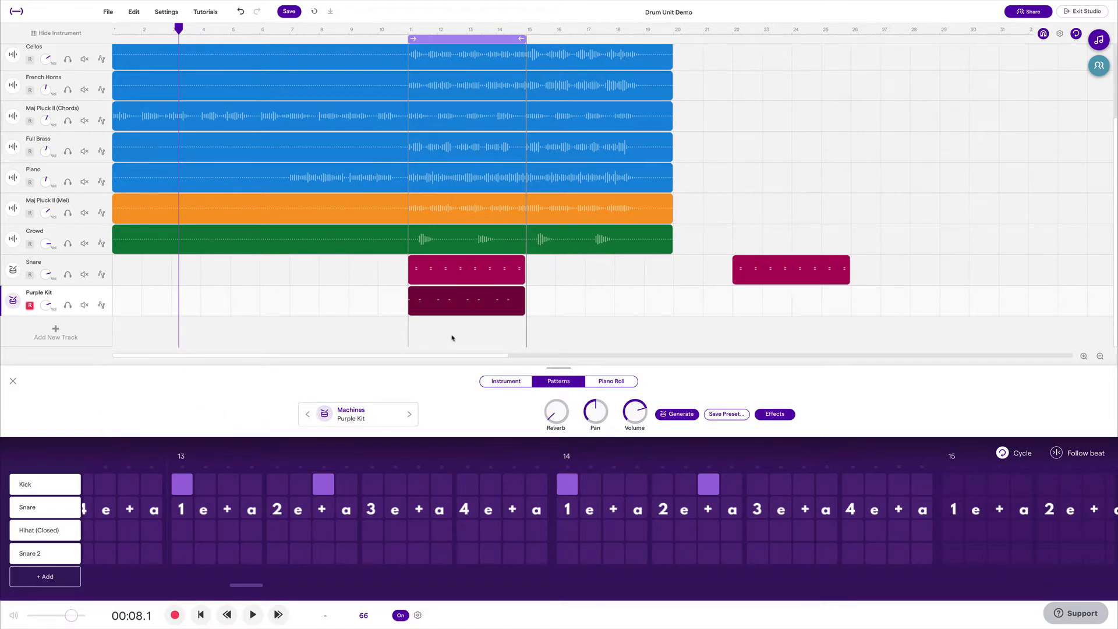
- Play the song from measure 11 to hear the kick pattern with the other tracks
left_click(409, 29)
key("space")
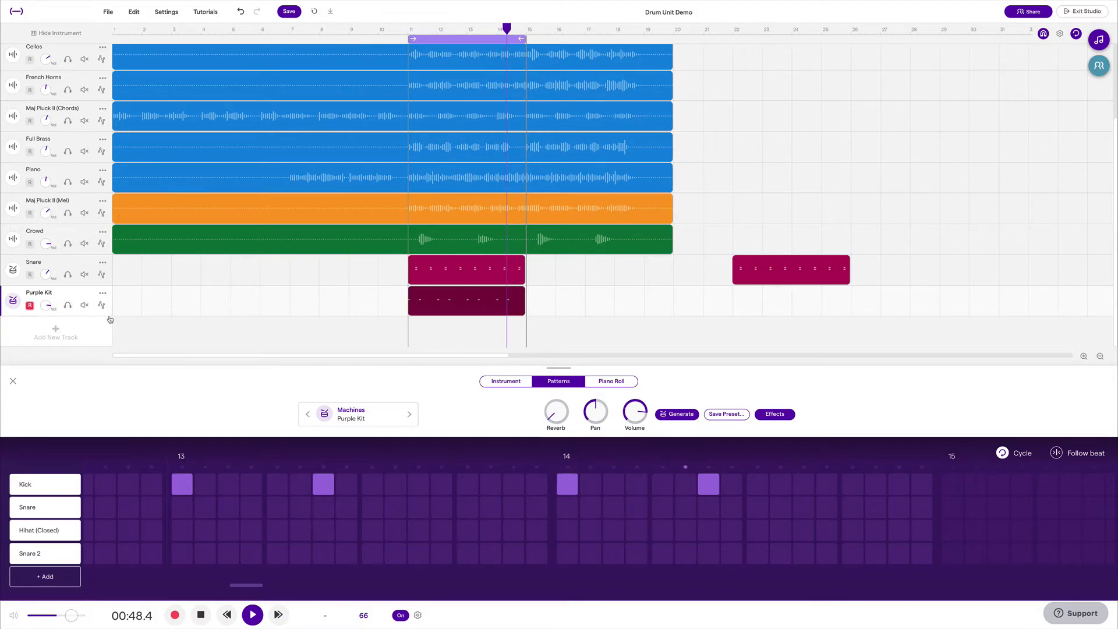
key("space")
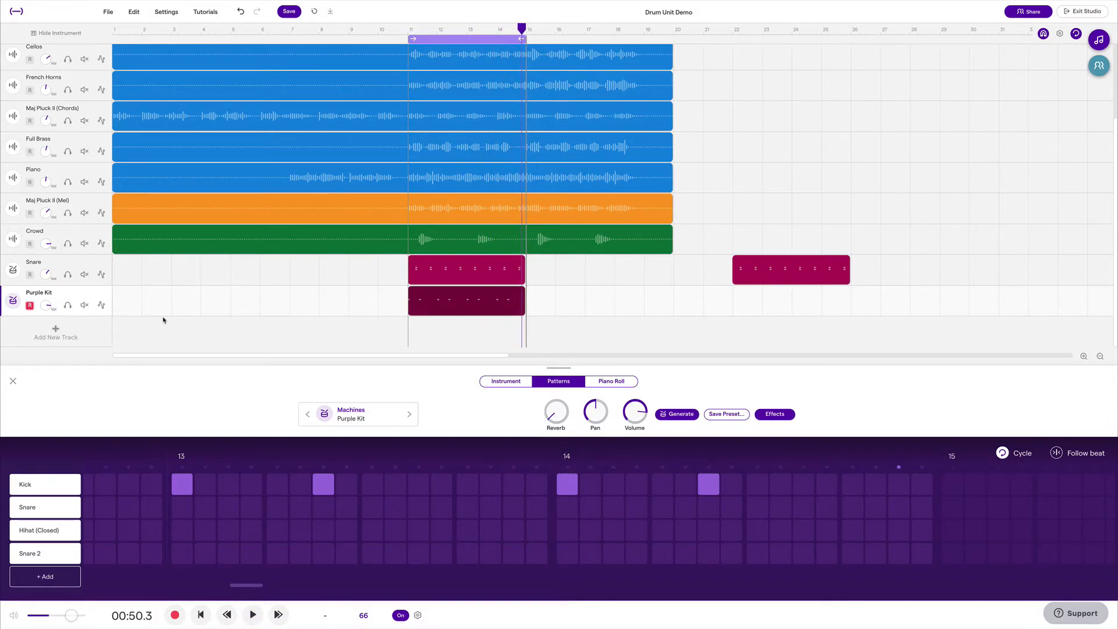
- Copy the merged Purple Kit region and paste it at measure 22
mouse_move(467, 310)
left_click(733, 31)
key("ctrl+v")
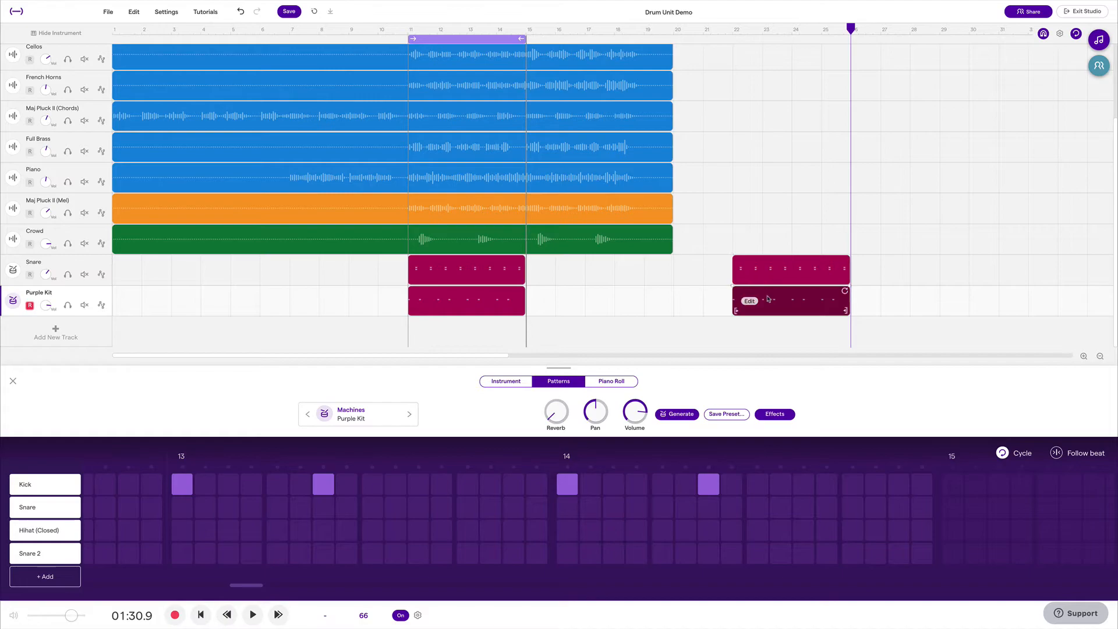
- In measure 12 of the original pattern, move the second kick hit to the "and" of beat 3
mouse_move(523, 285)
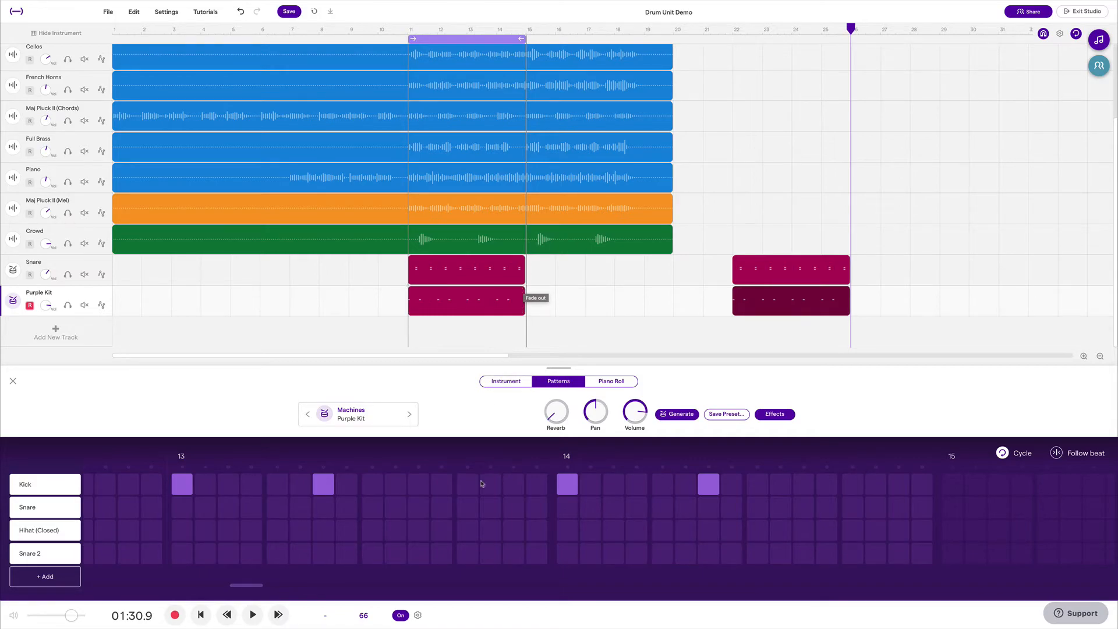
scroll(481, 493, "left", 2)
scroll(481, 493, "left", 10)
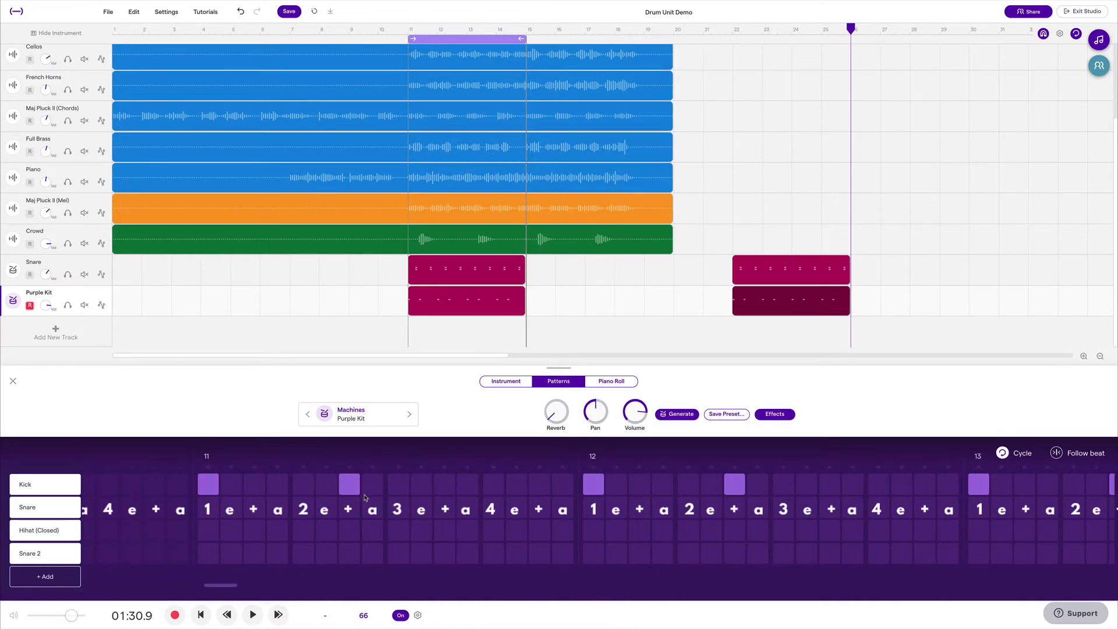
scroll(367, 498, "right", 4)
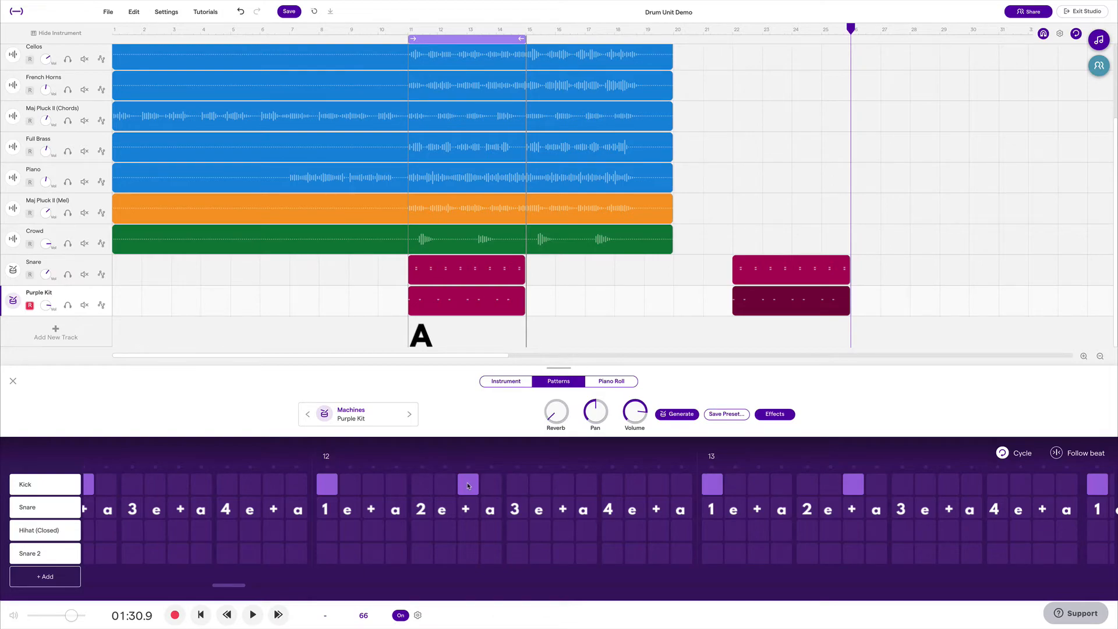
left_click(562, 485)
left_click(469, 485)
- In measure 14, remove the kick on the "and" of beat 2 and add one on the "and" of beat 3
scroll(473, 486, "right", 5)
scroll(473, 487, "right", 1)
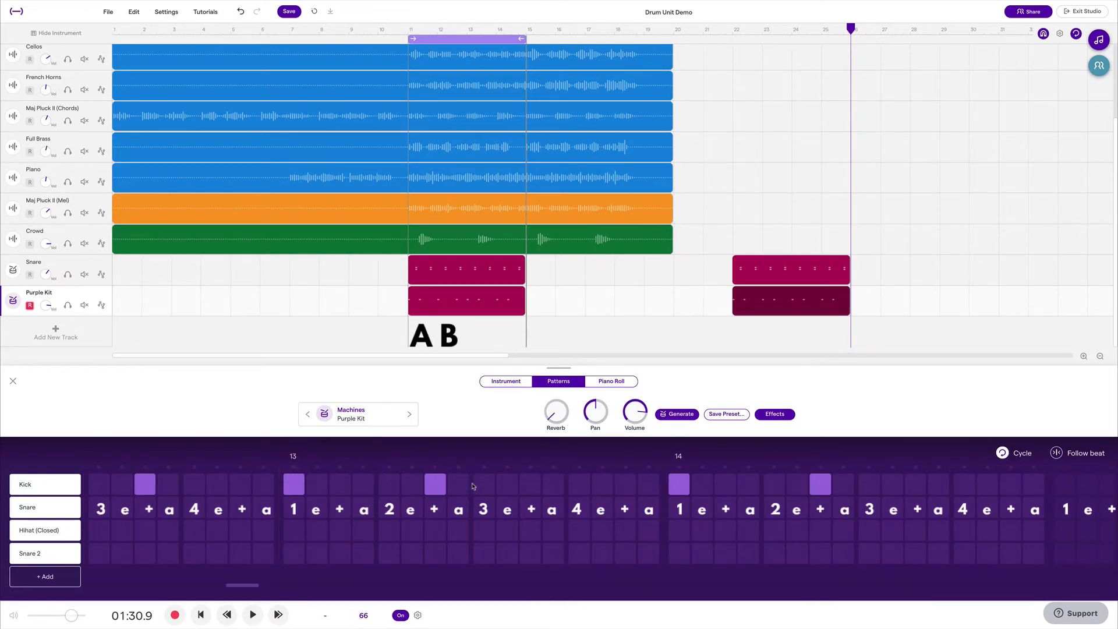
scroll(423, 522, "right", 3)
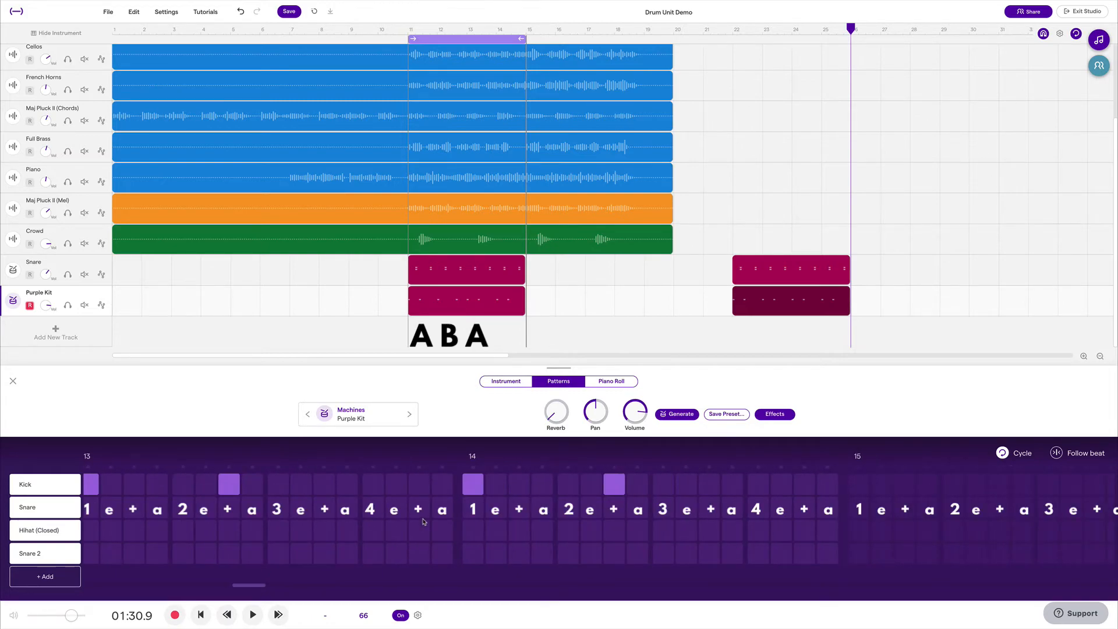
left_click(589, 484)
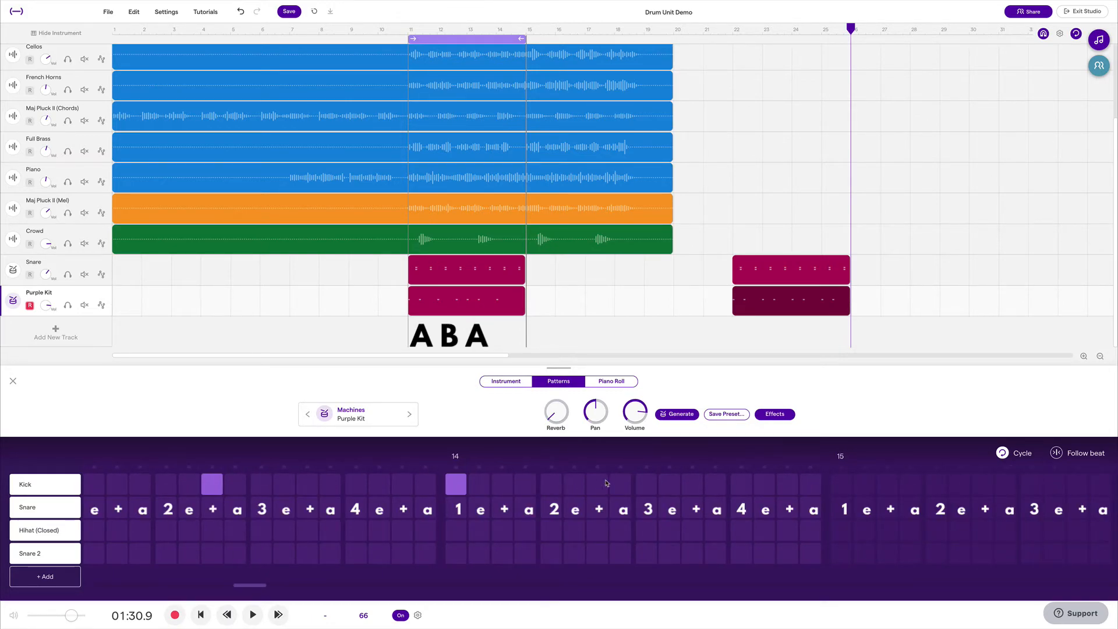
left_click(693, 486)
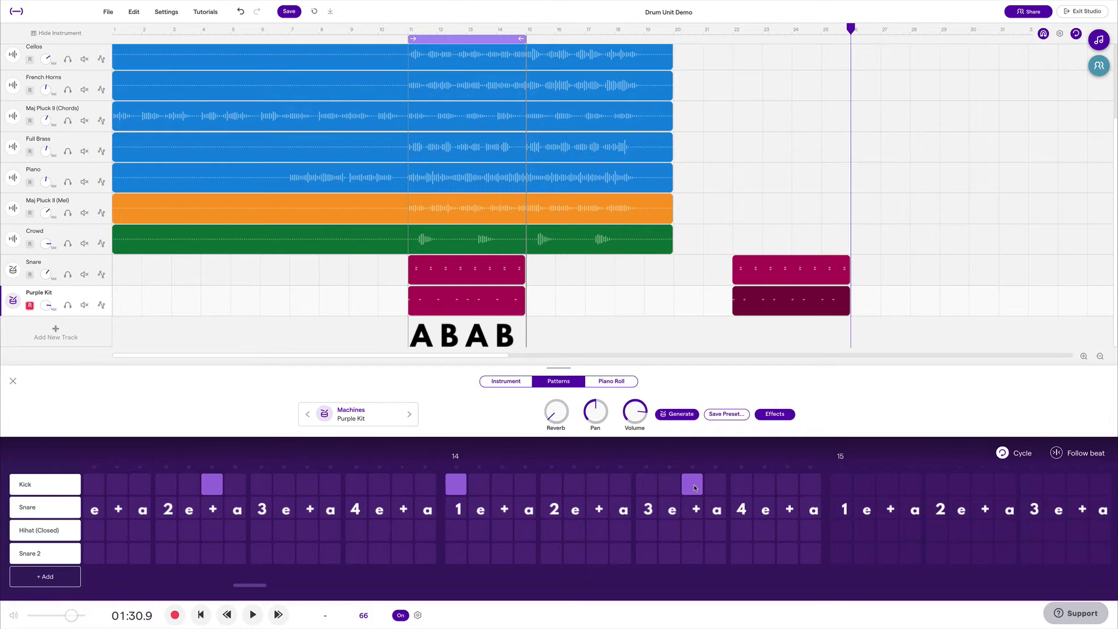
- Play the song from measure 11 to hear the alternating kick pattern
left_click(410, 31)
key("space")
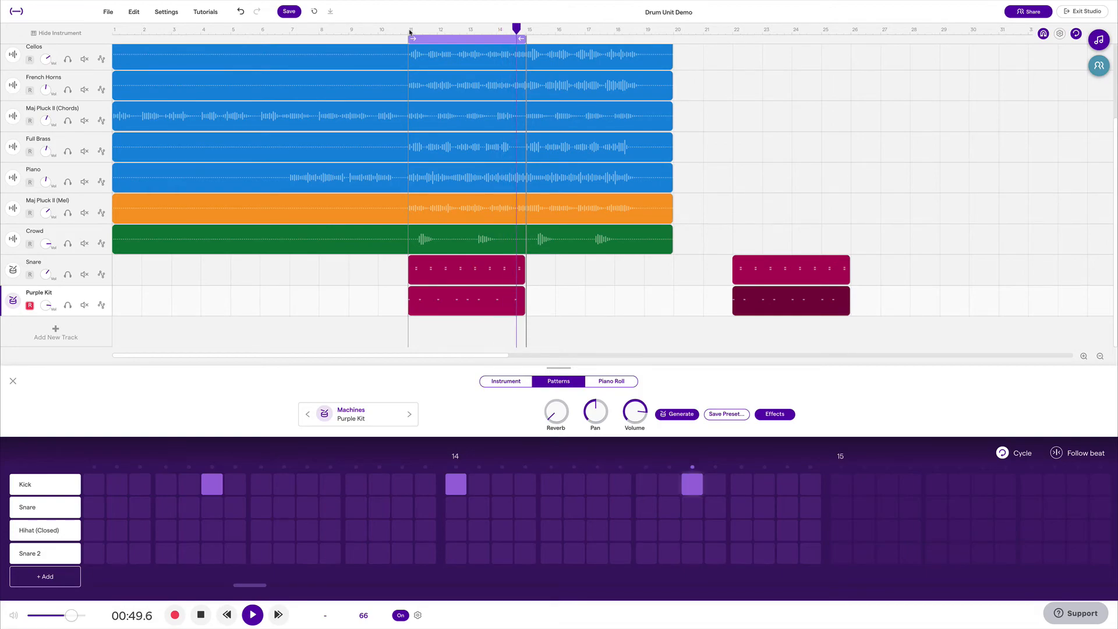
key("space")
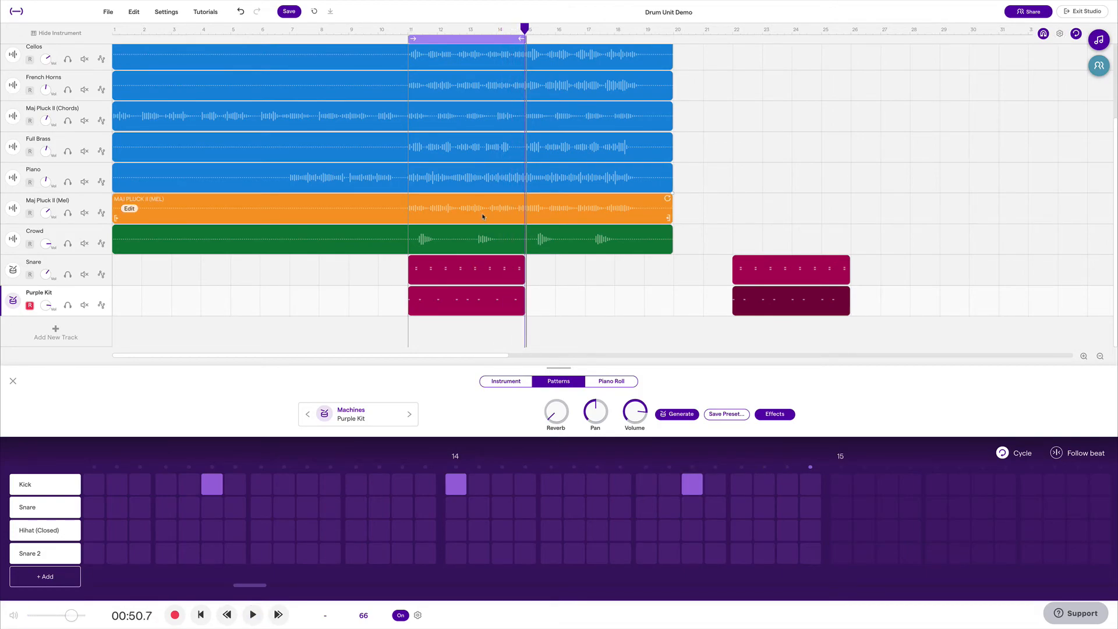
- Copy the edited Purple Kit region at measure 11 and paste it at measure 26
left_click(472, 301)
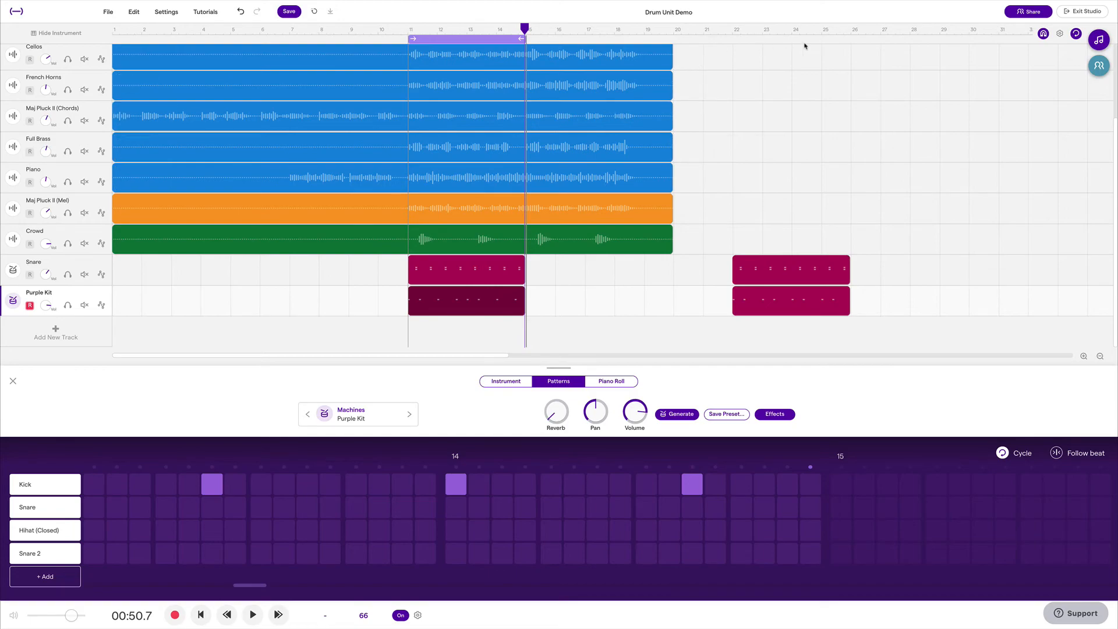
left_click(852, 29)
key("ctrl+v")
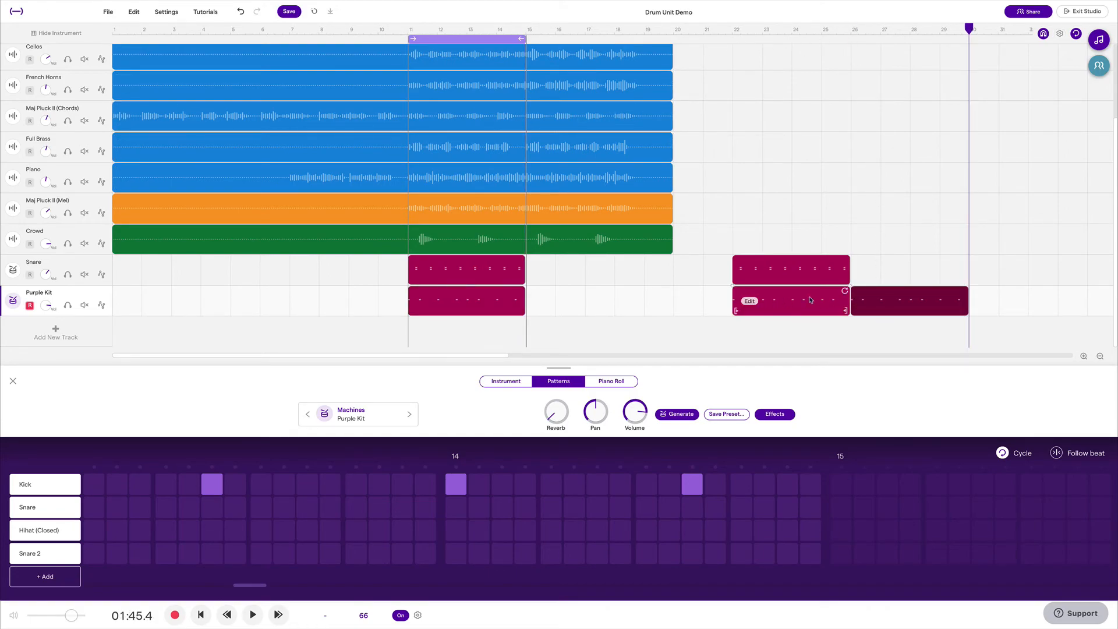
key("a")
key("a")
key("a")
key("a")
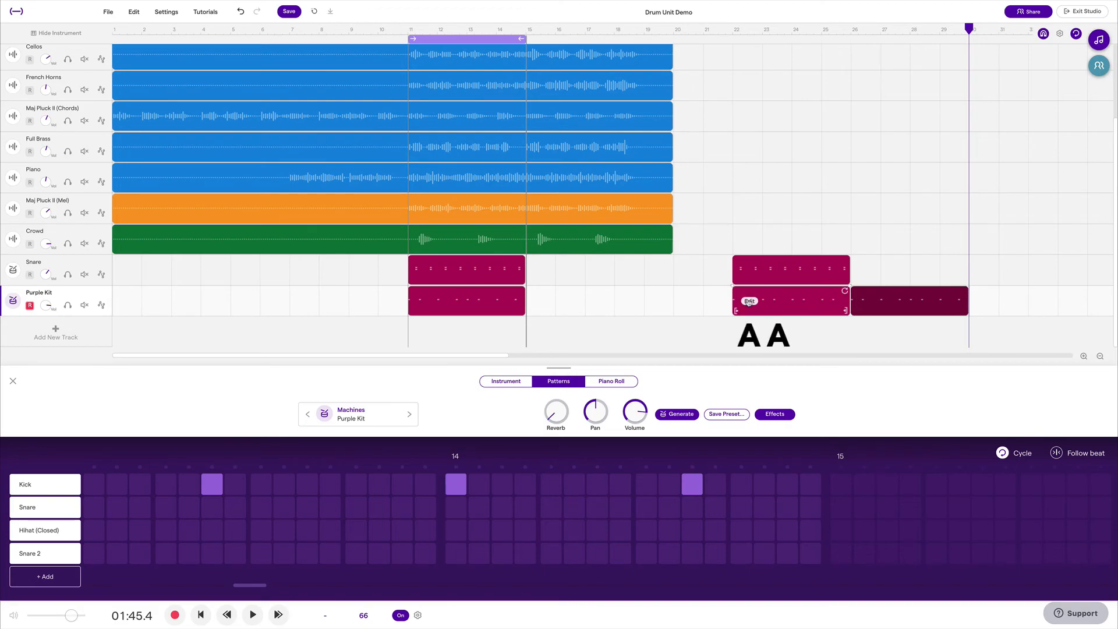
key("a")
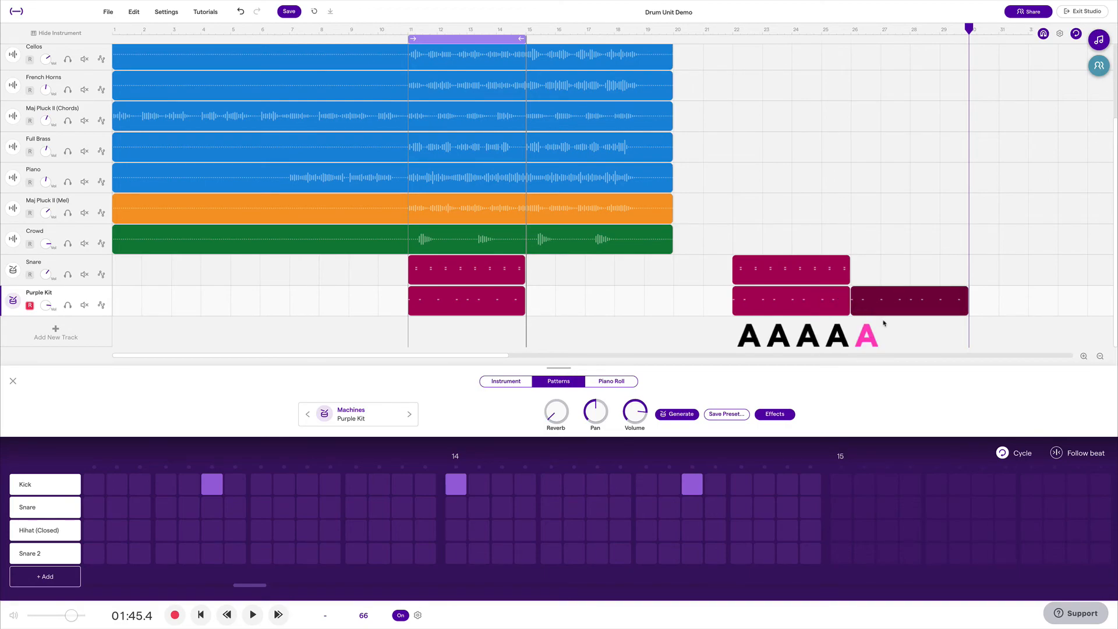
key("b")
key("a")
key("b")
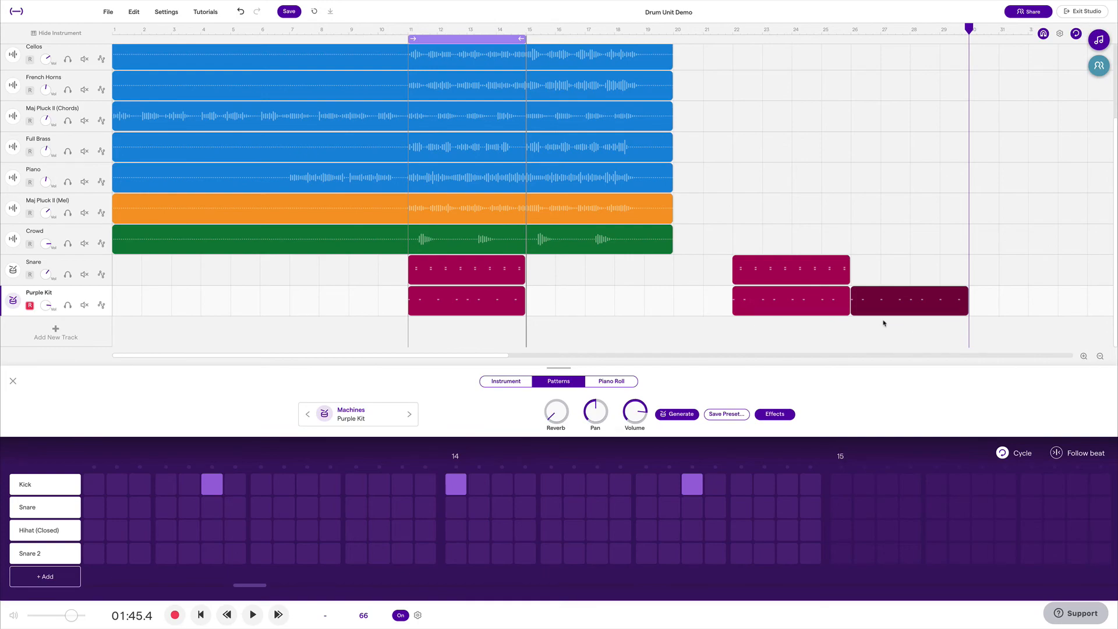